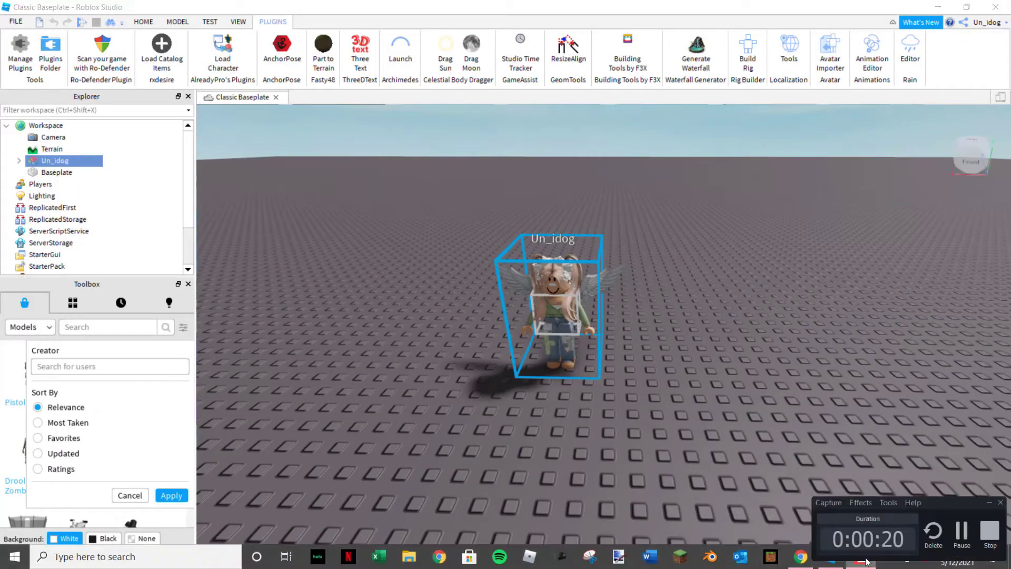
- Filter the Toolbox to one creator's models and scroll through their aesthetic room models
key(Return)
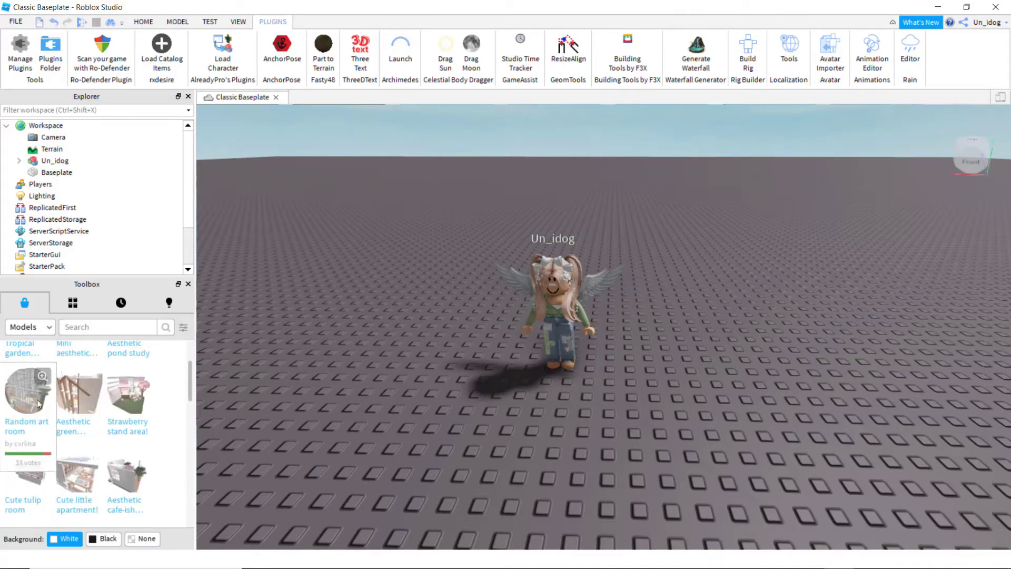
scroll(50, 400, down, 3)
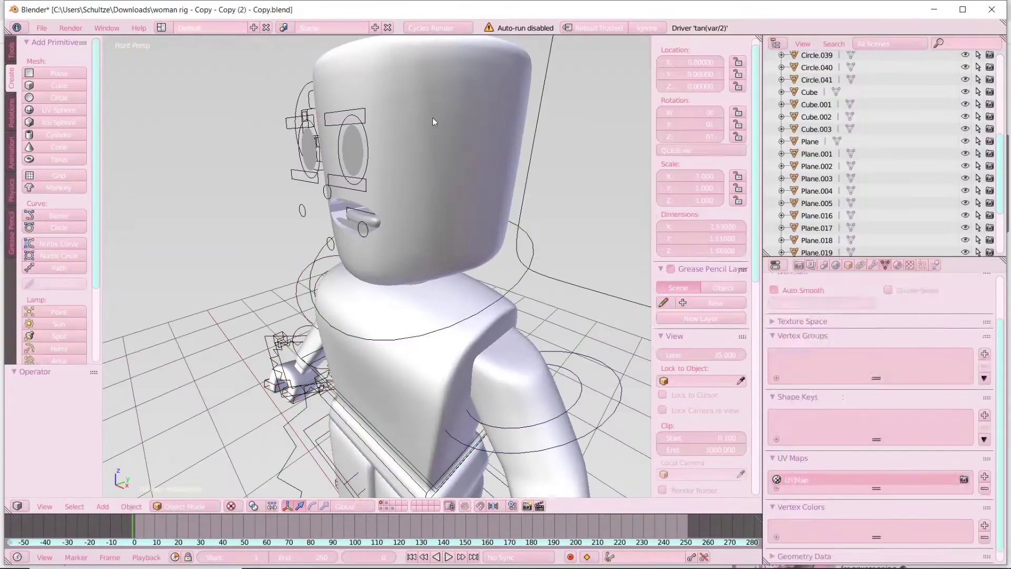
- Delete the blank placeholder head and inspect the avatar's face up close
key(Delete)
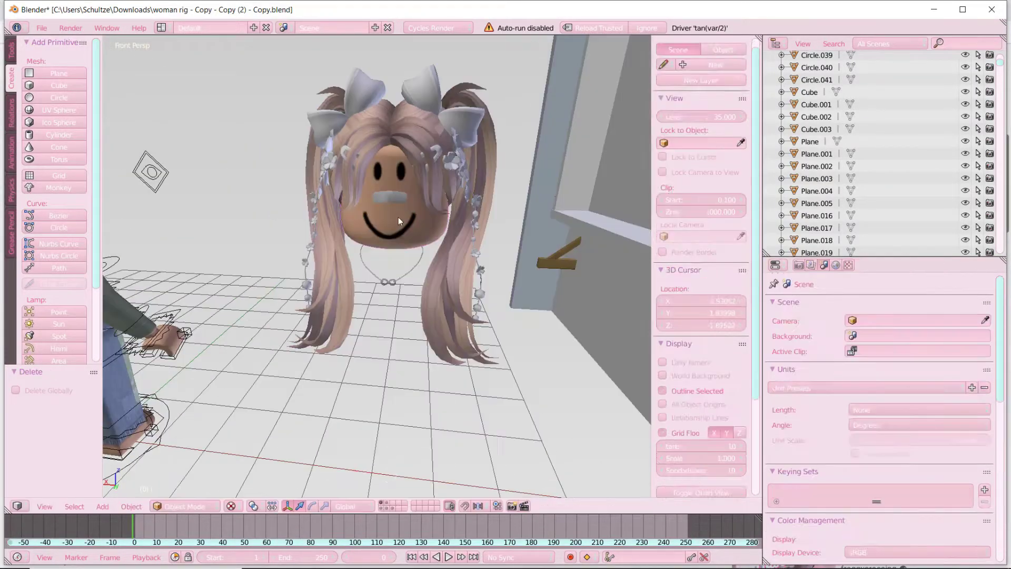
key(shift+f)
key(Escape)
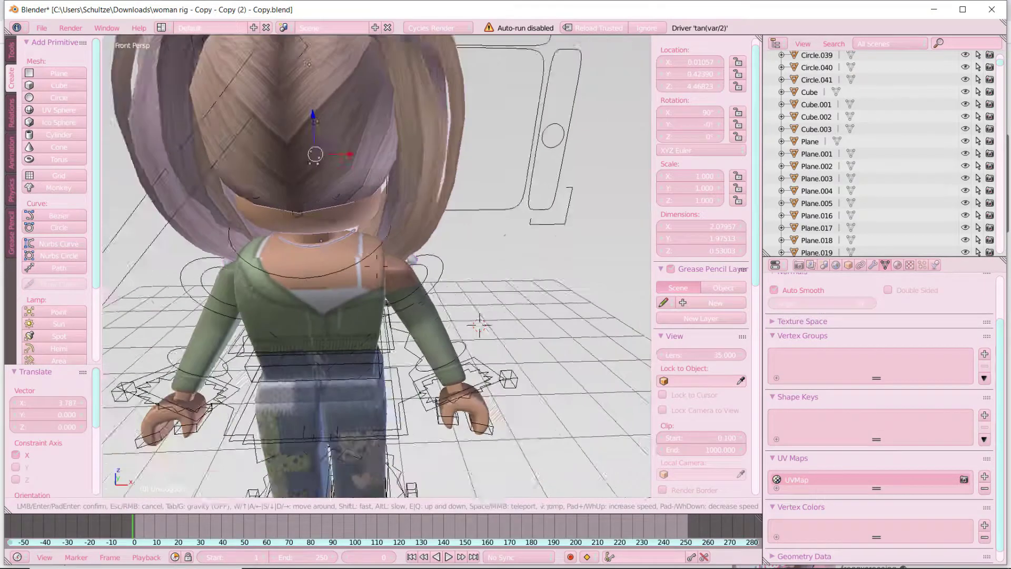
- Rotate the avatar about 173° around Z so it faces the front
key(r)
key(z)
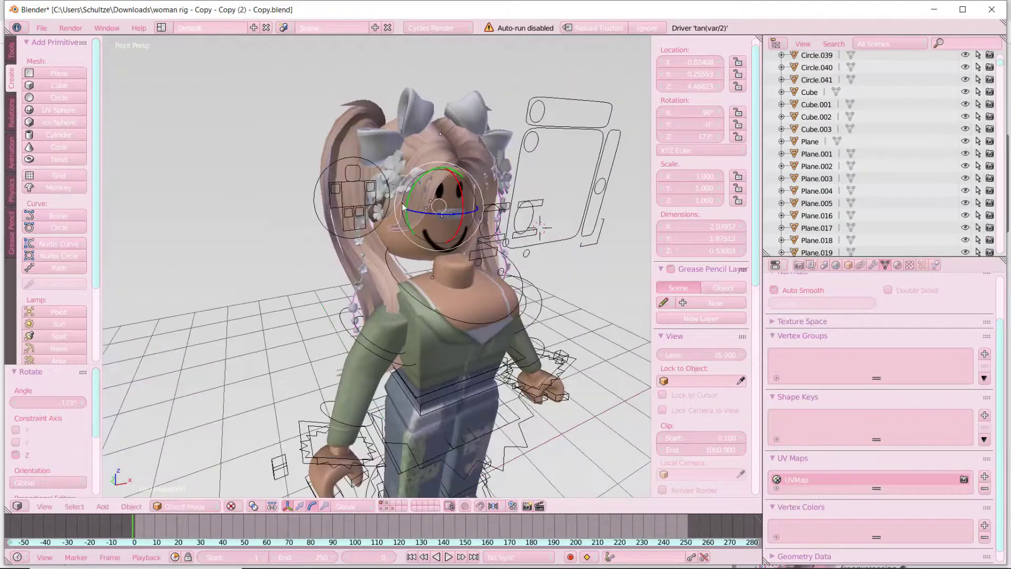
click(385, 208)
key(g)
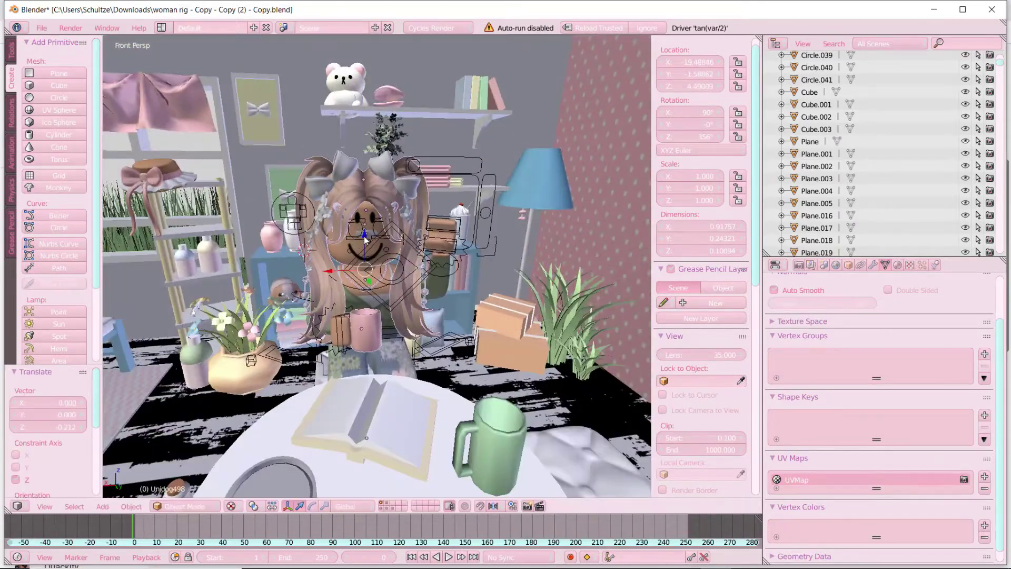
- Walk the view toward the avatar to check it from the front across the table
key(shift+f)
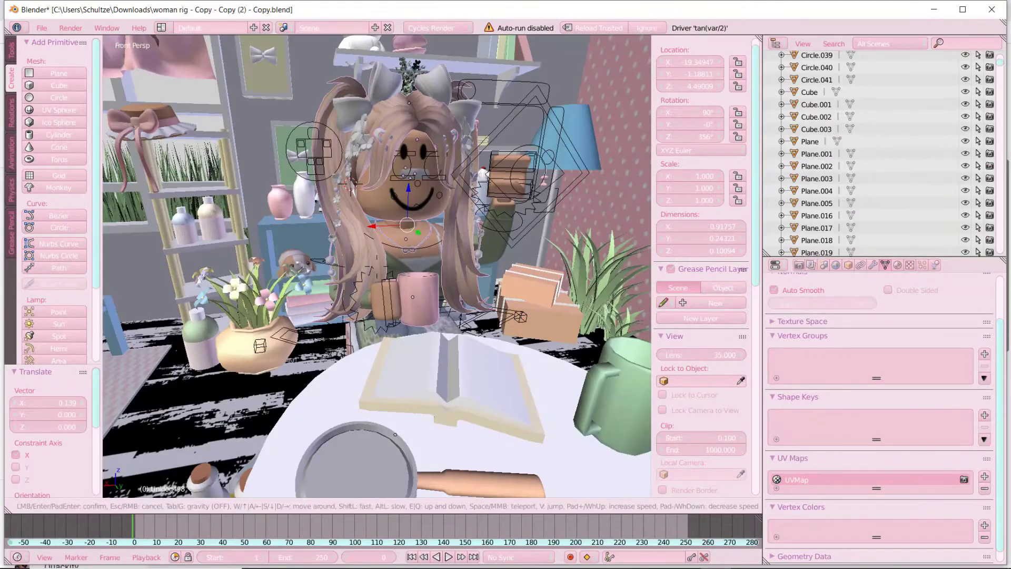
click(377, 266)
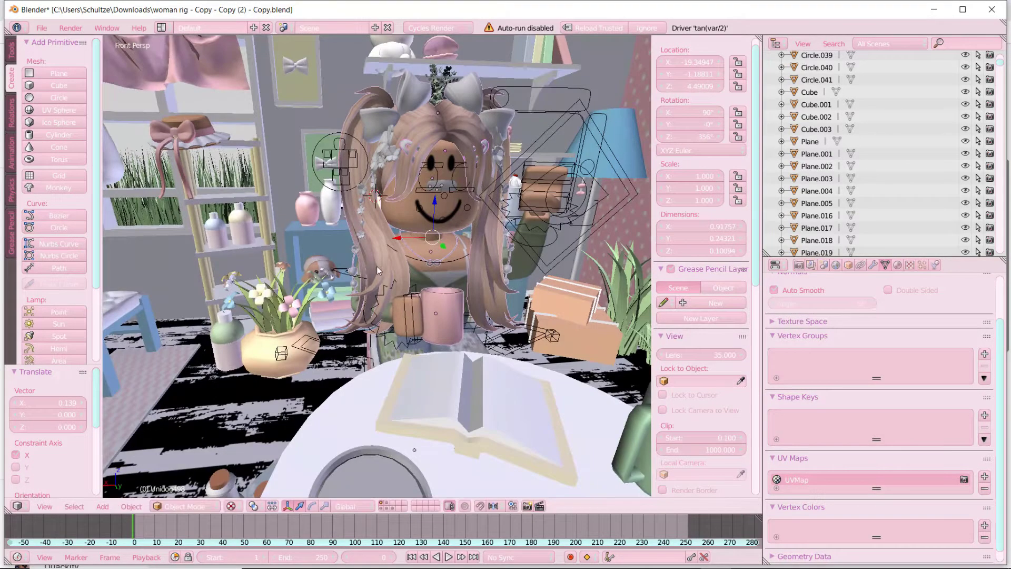
- Add a Hemi lamp and move it into place within the room
key(shift+a)
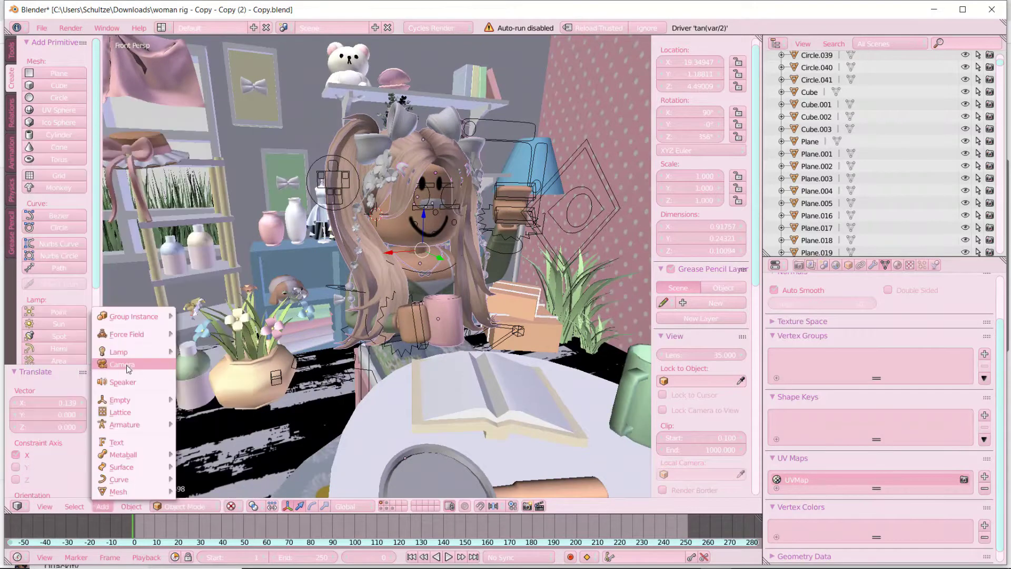
click(137, 400)
key(shift+f)
key(w)
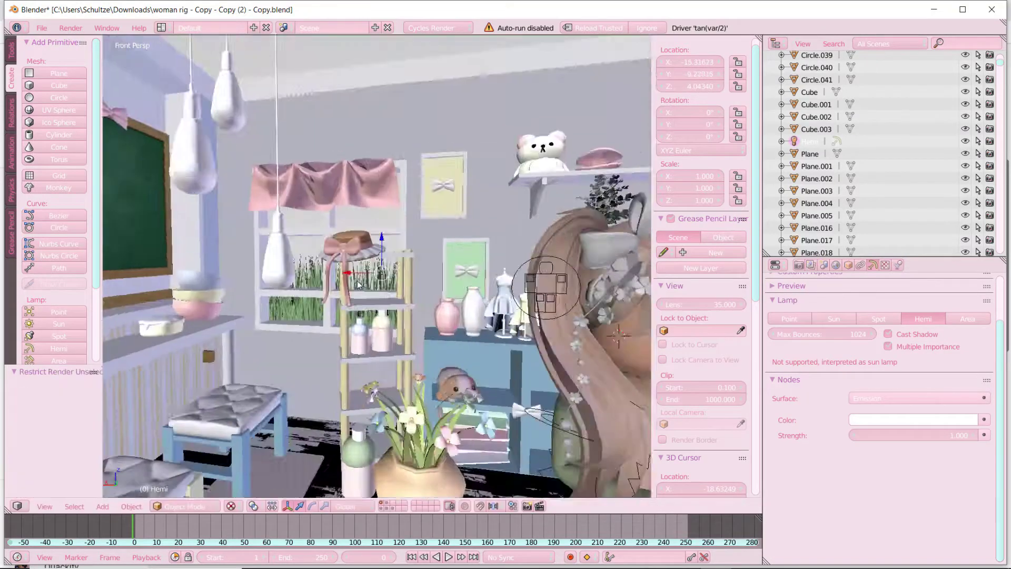
click(327, 305)
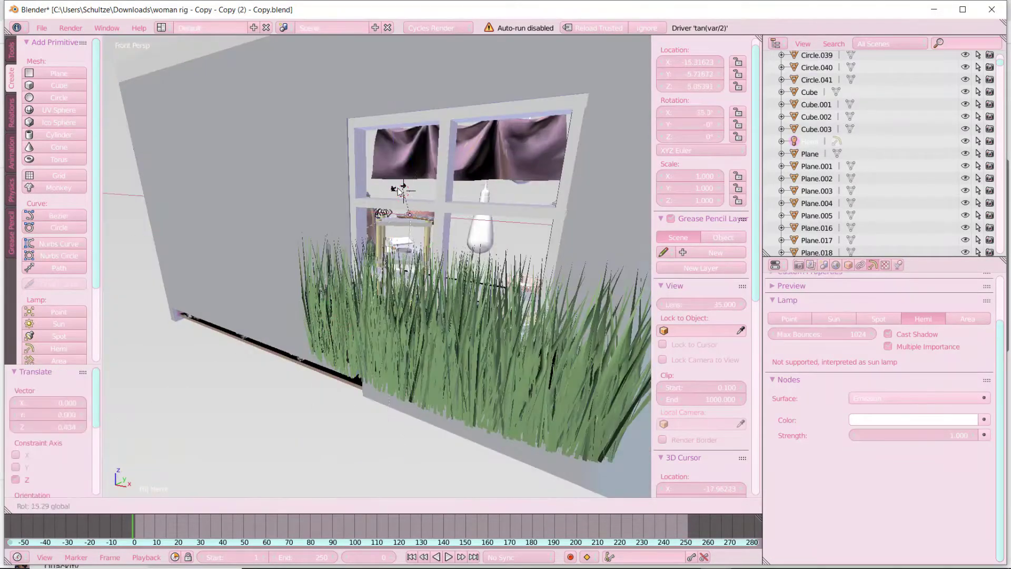
- Tilt the Hemi lamp toward the room and add a new camera
key(shift+f)
key(w)
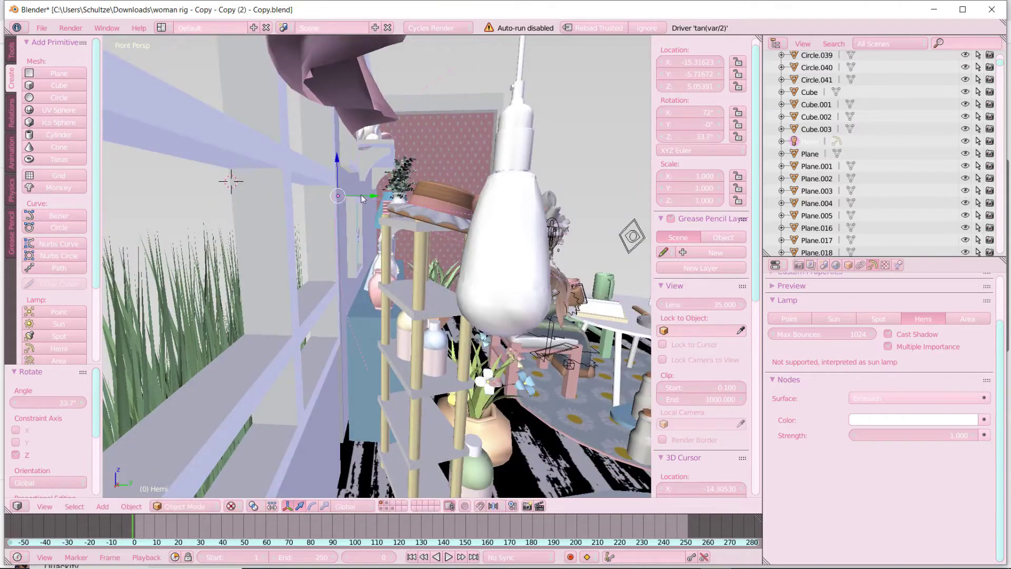
key(s)
click(377, 267)
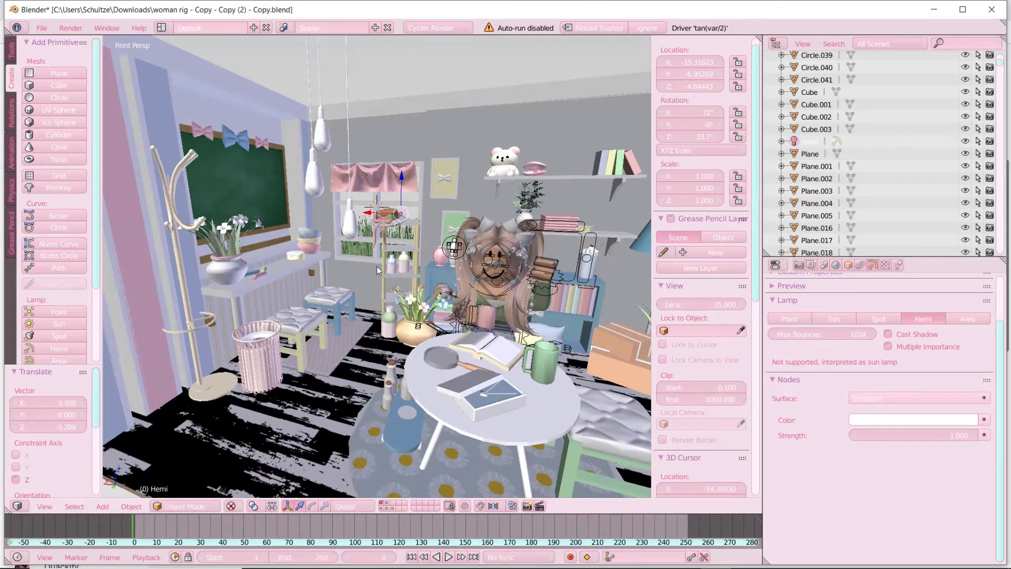
key(shift+a)
click(384, 321)
- Look through the new camera and frame the seated avatar in the room
key(KP_0)
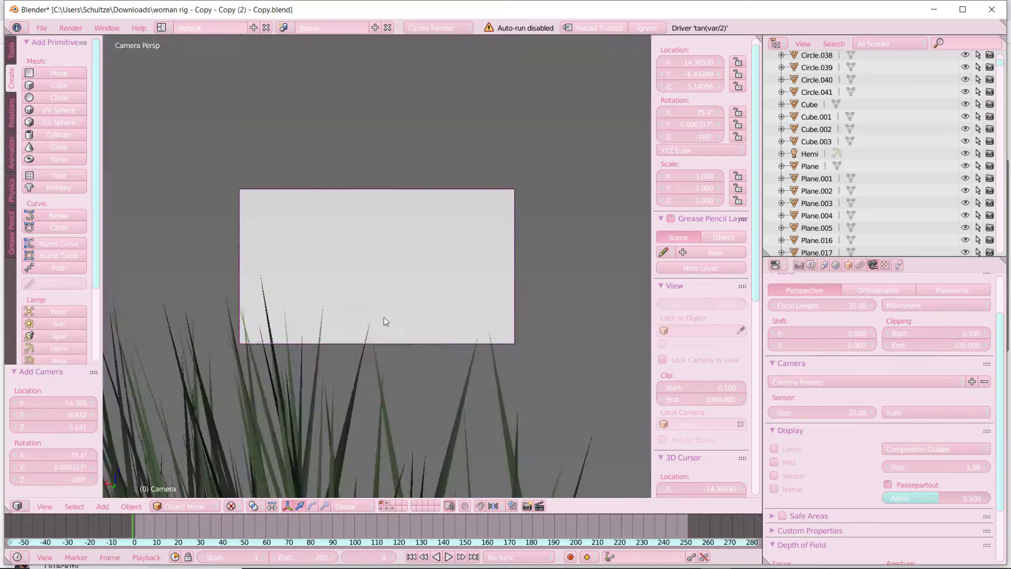
key(shift+f)
key(s)
click(377, 268)
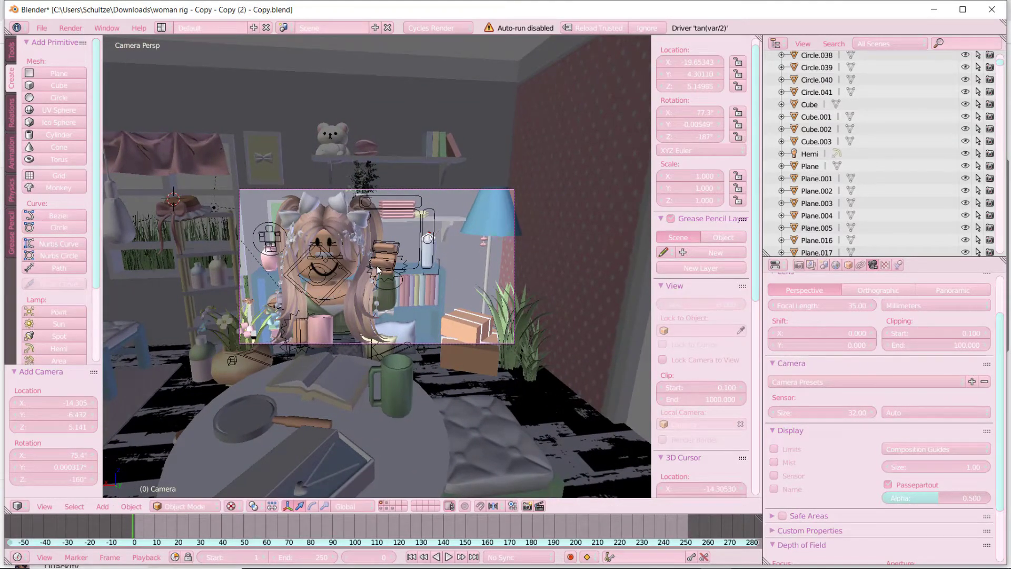
- Try a new output resolution width in Render properties, then undo it
click(798, 265)
click(850, 441)
key(BackSpace)
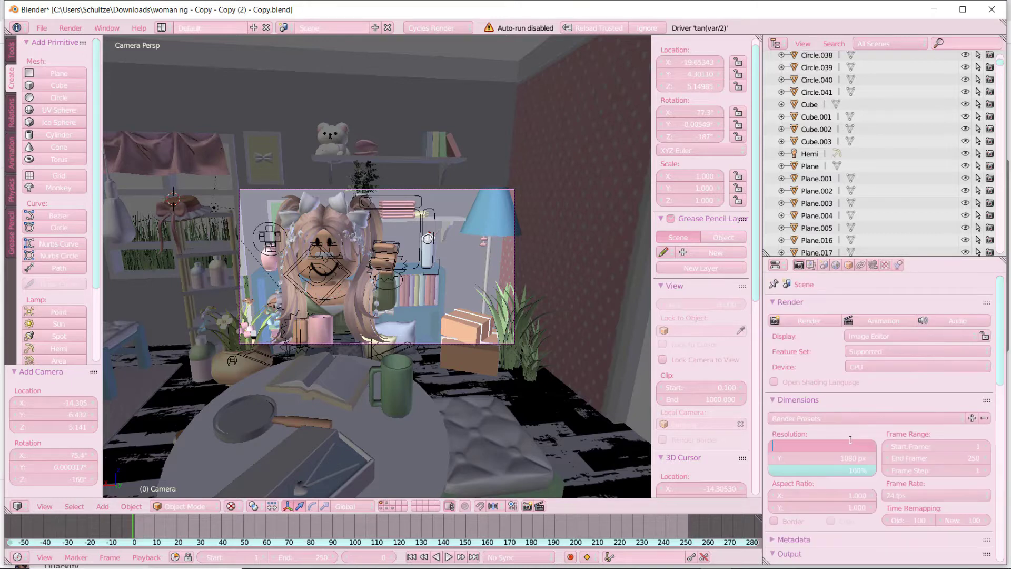
text(1280)
key(Return)
key(ctrl+z)
click(811, 265)
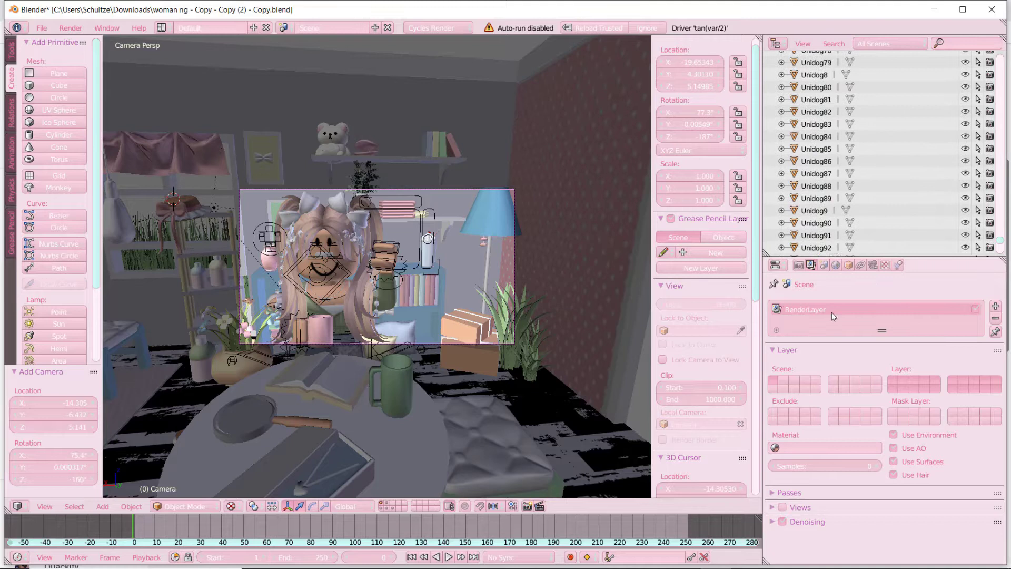
click(798, 265)
- Fine-tune the camera framing, then select the Hemi lamp and show its lamp data
key(shift+f)
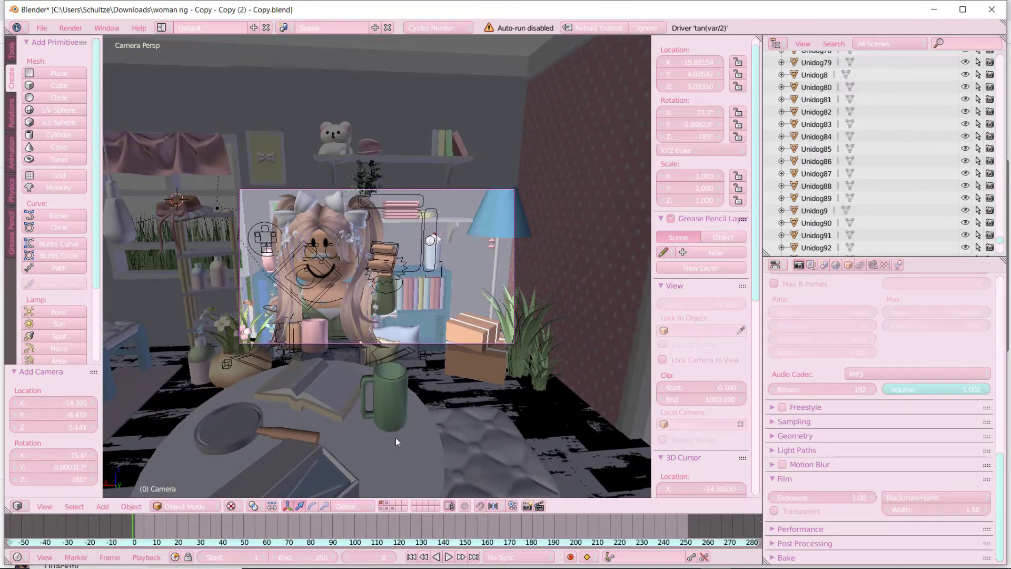
click(873, 265)
click(231, 506)
- Switch the viewport to a live Cycles render and check the World settings
click(252, 422)
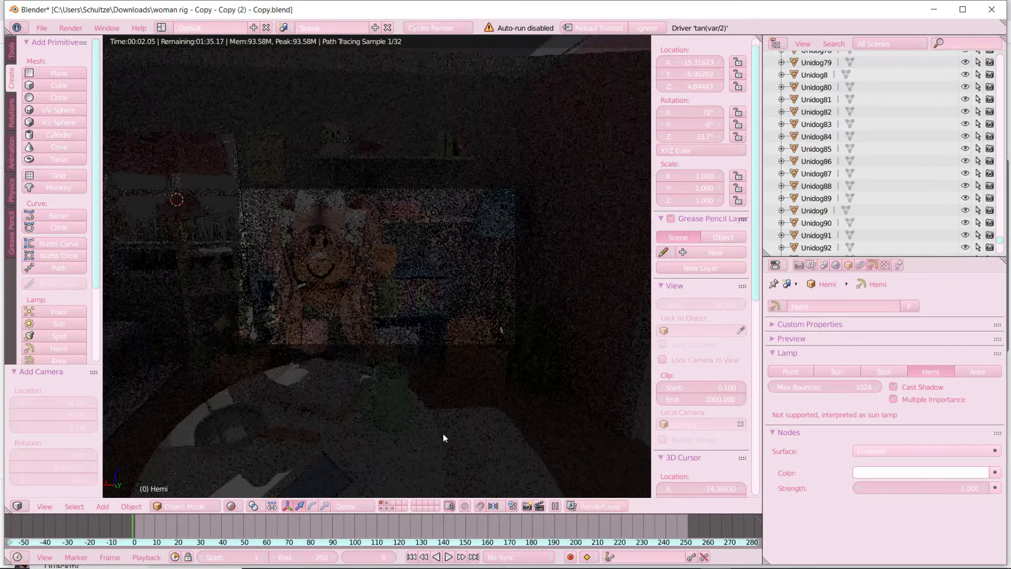
click(836, 264)
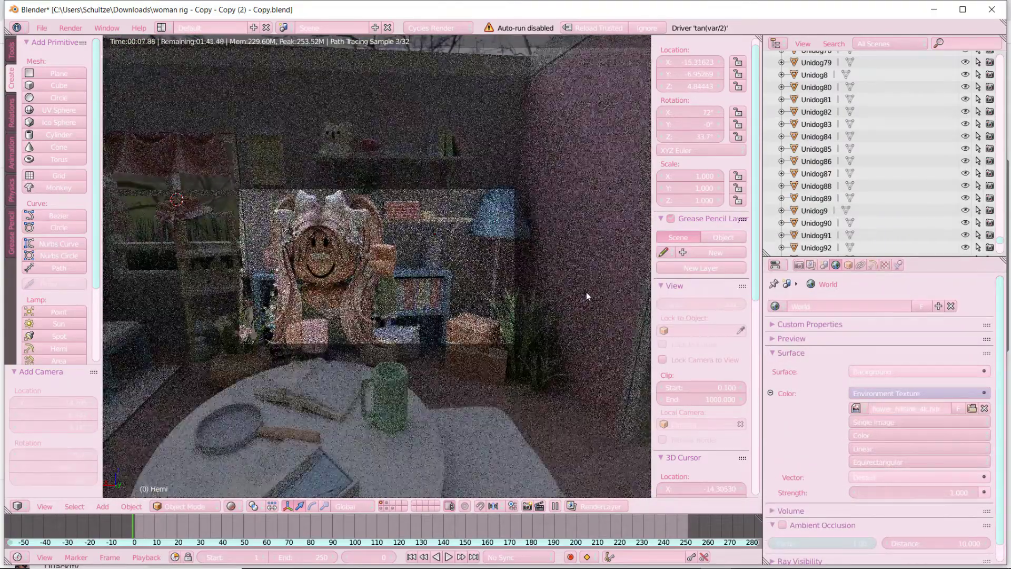
click(873, 264)
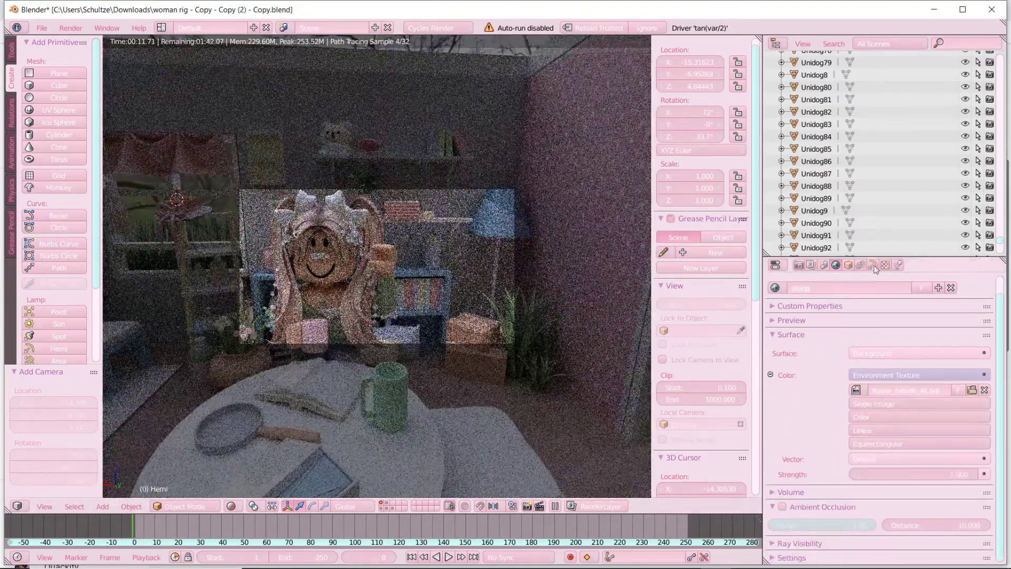
- Set the Hemi lamp colour to a warm salmon pink and leave the rendered preview
click(921, 472)
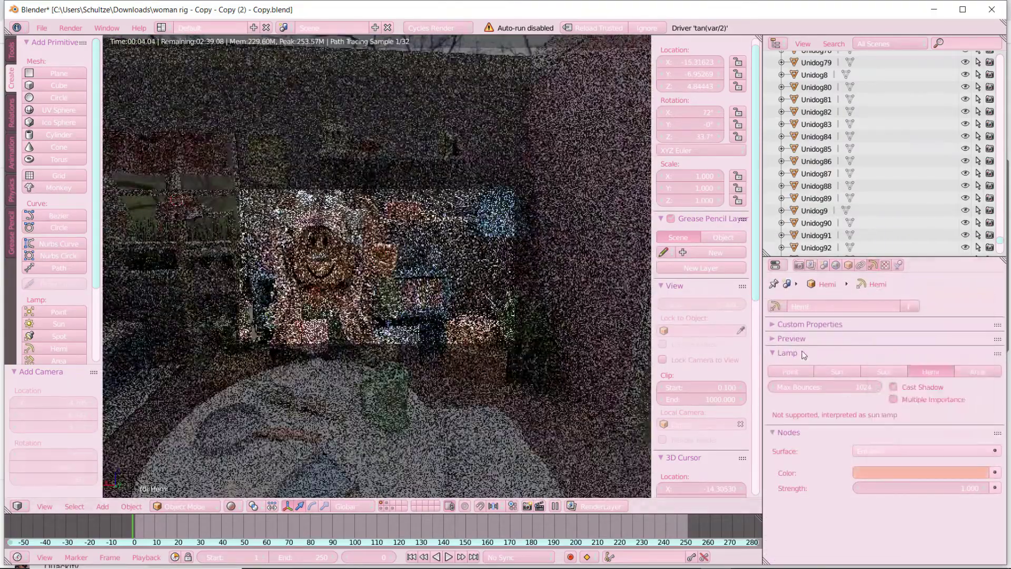
click(921, 473)
click(916, 386)
drag(917, 386, 923, 368)
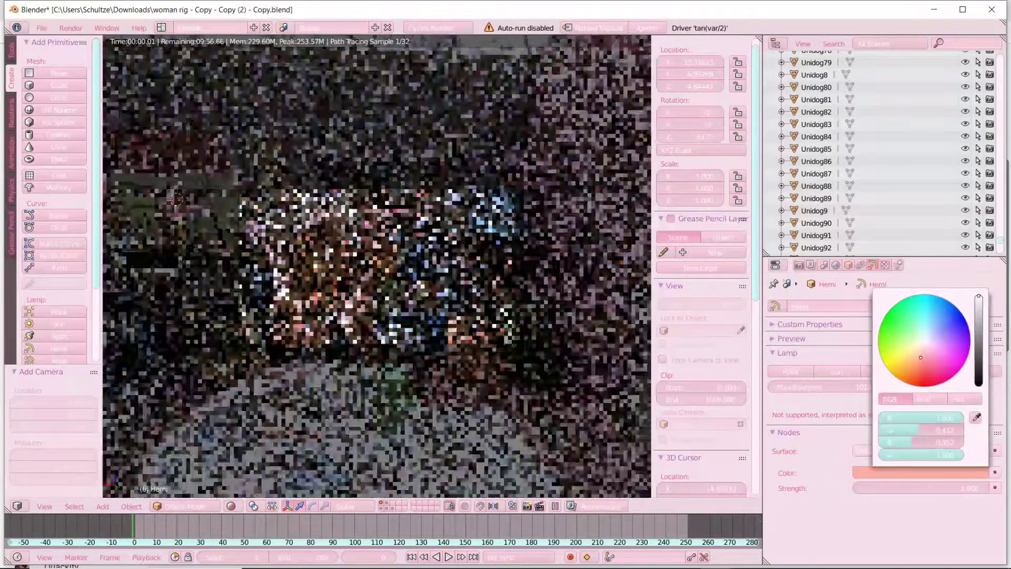
click(230, 506)
click(322, 430)
key(shift+f)
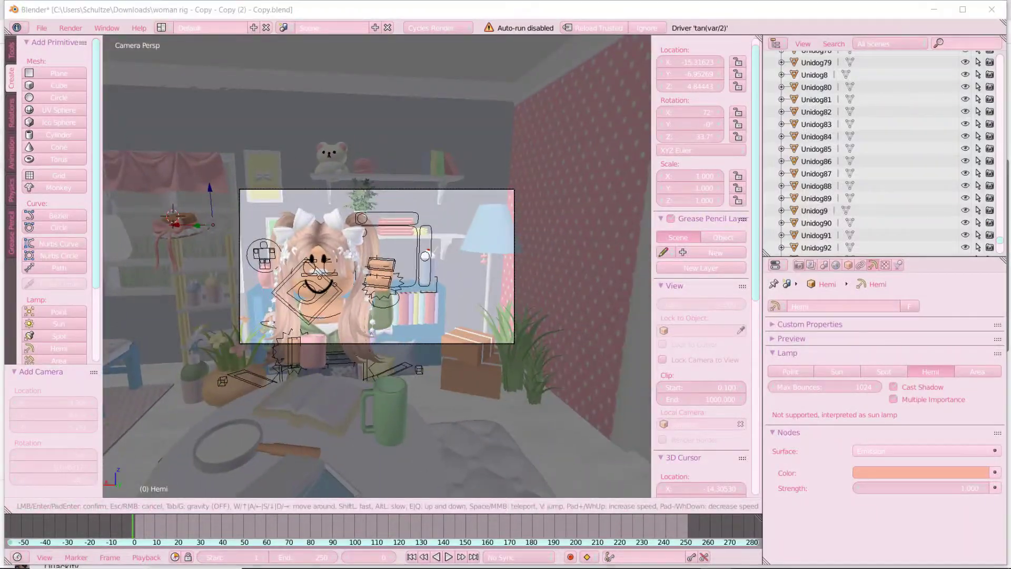
- Raise the Hemi lamp by 1.348, turn it to 189° on Z, and return to camera view
click(353, 298)
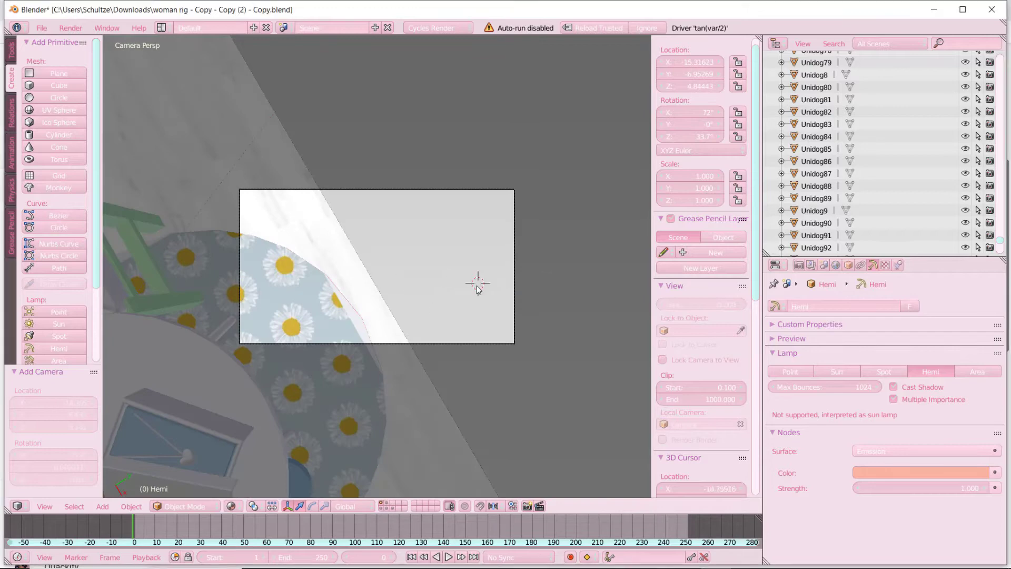
key(shift+f)
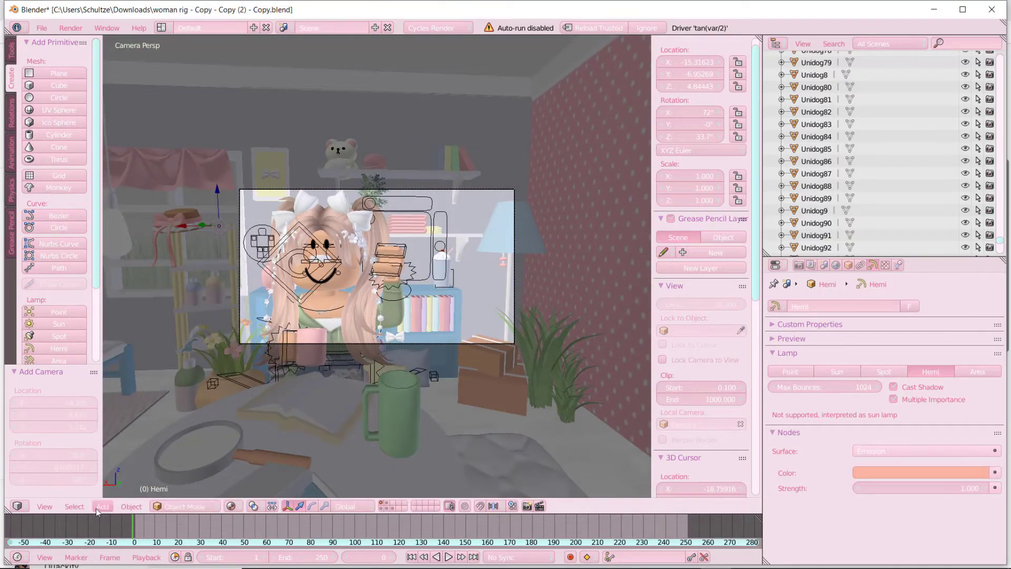
key(a)
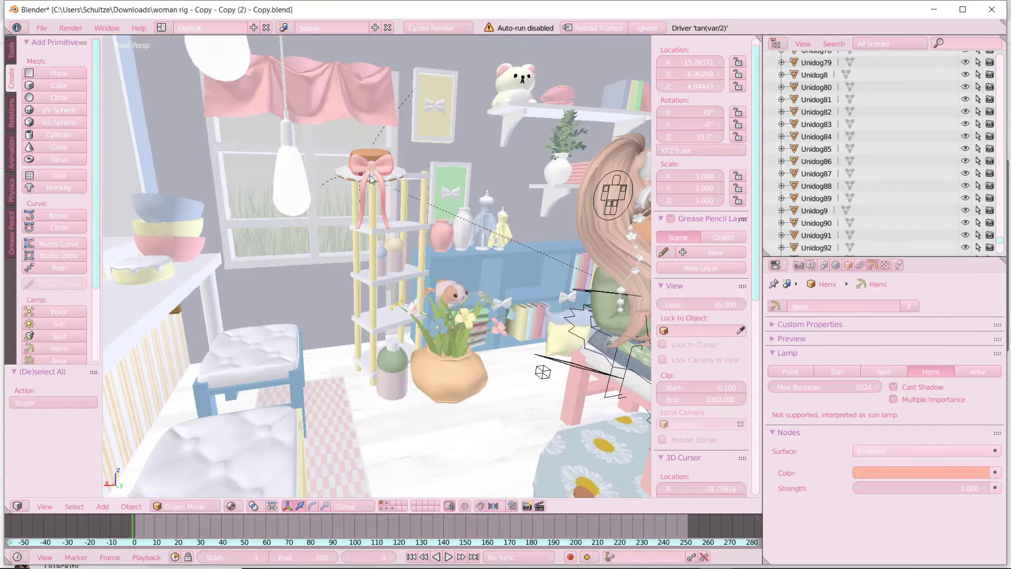
key(g)
key(y)
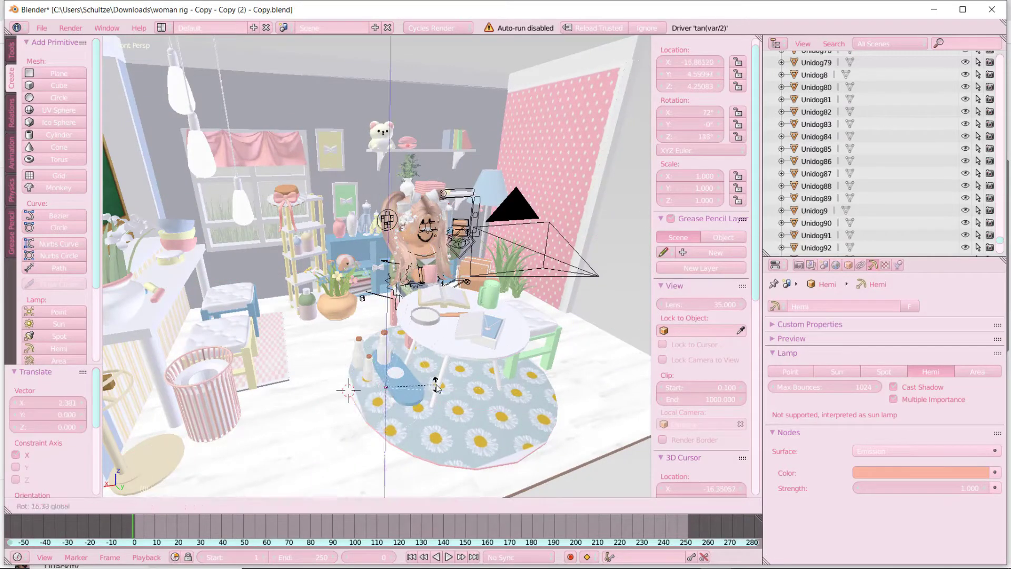
key(KP_0)
- Show the live Cycles preview and raise the Film exposure to about 1.57
key(shift+z)
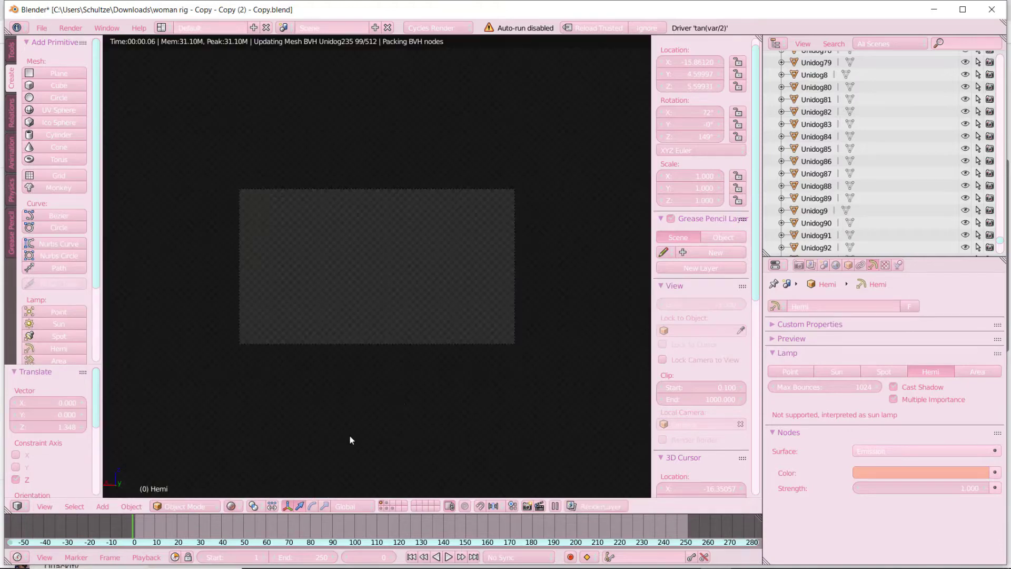
click(798, 265)
scroll(807, 473, down, 10)
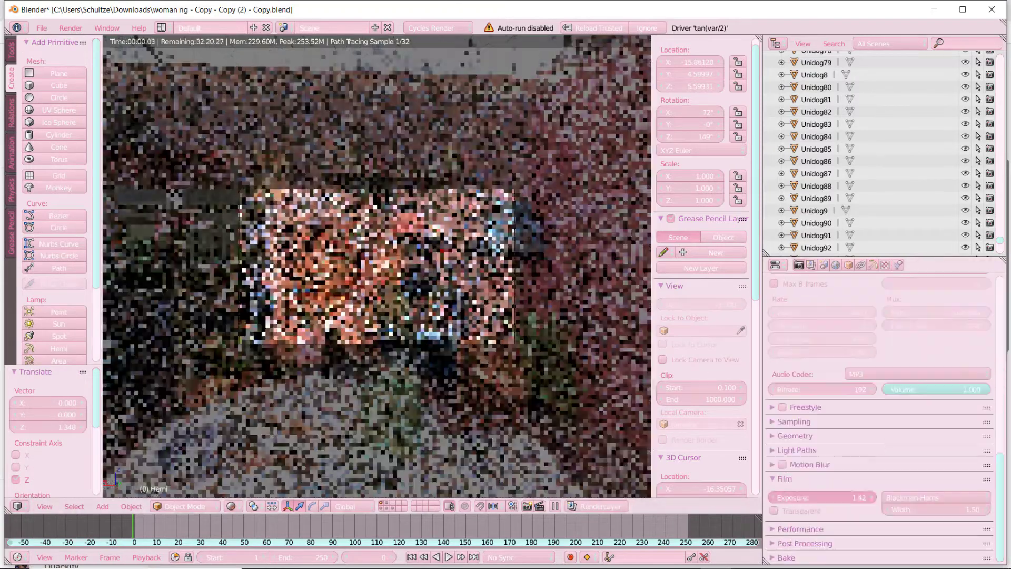
scroll(895, 213, up, 5)
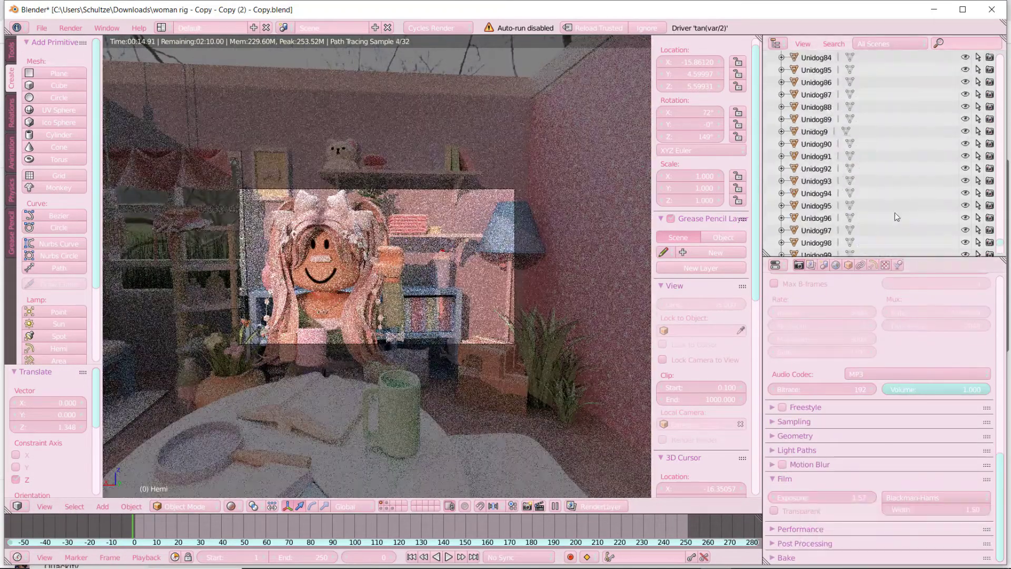
- Review the Hemi lamp's colour in its colour picker
click(874, 265)
click(921, 473)
click(921, 472)
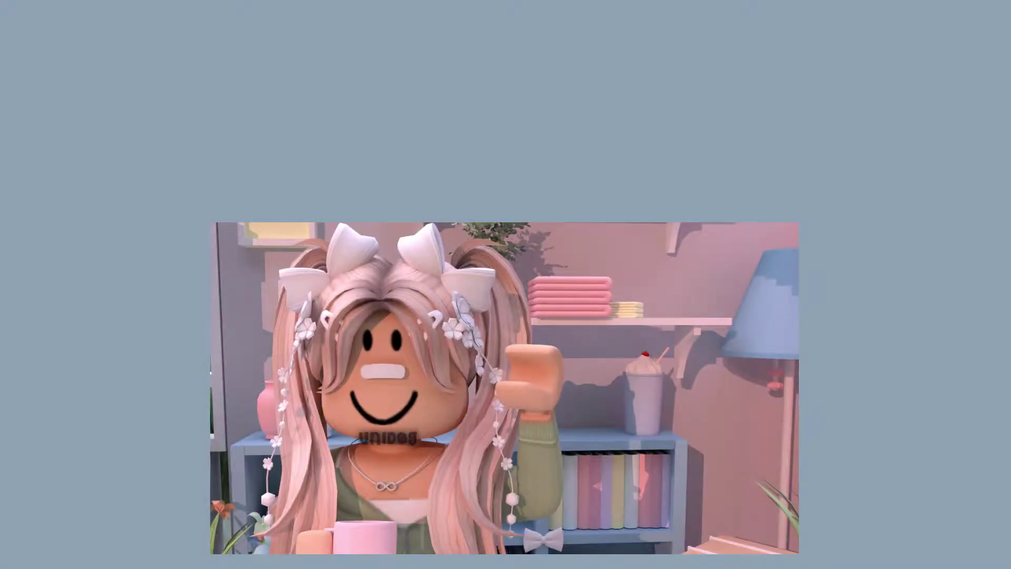